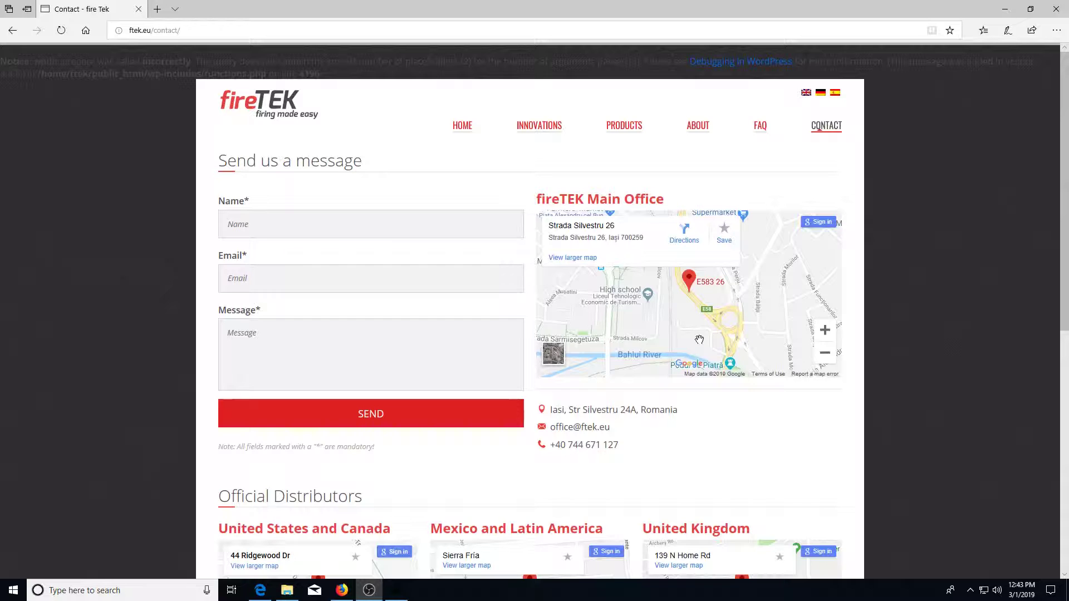
Switch to File Explorer and launch PyroIgnitionControl from Documents, fireTEK 10.11.18, Computer software, Pyroigniton
click(1004, 9)
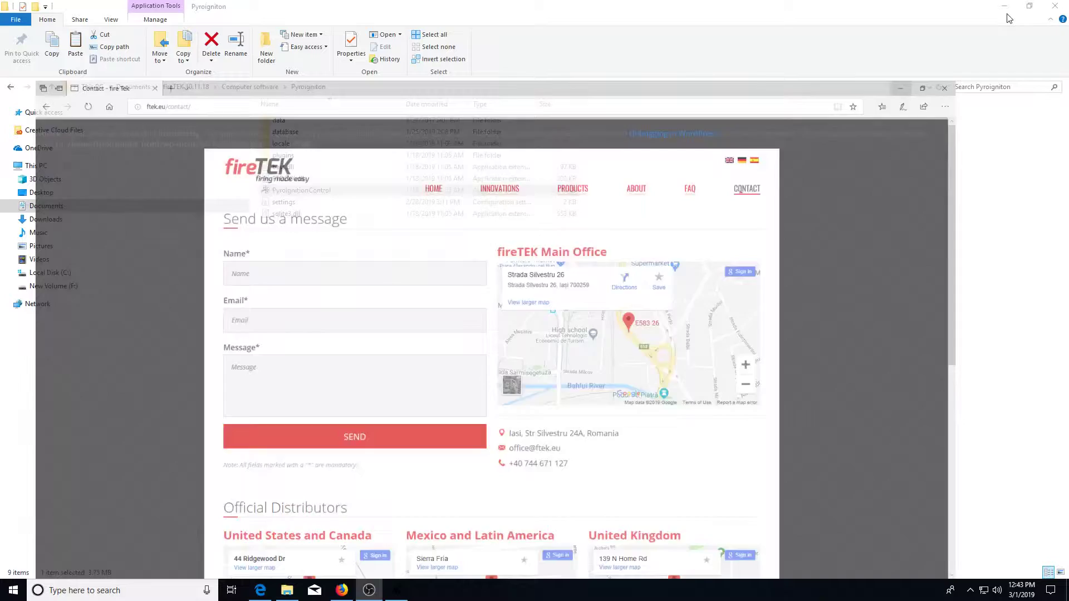
click(49, 207)
click(282, 146)
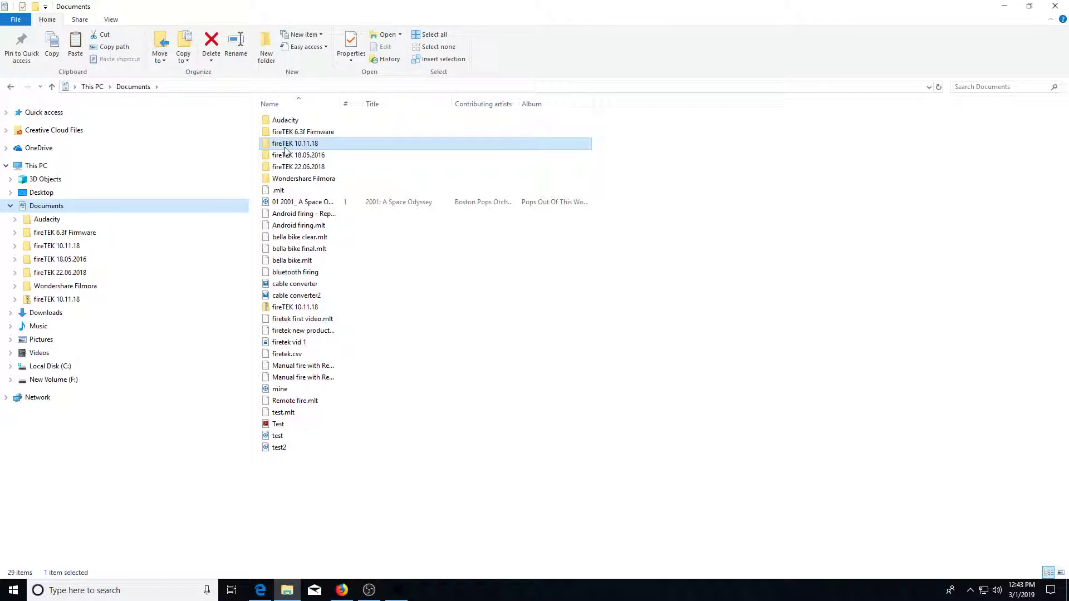
double_click(323, 146)
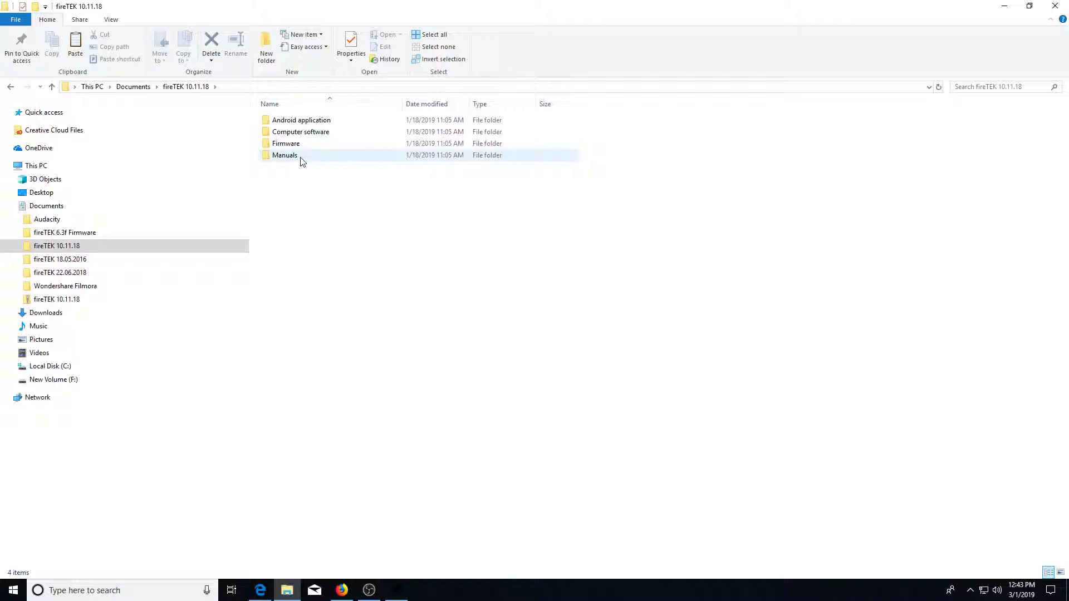
double_click(295, 135)
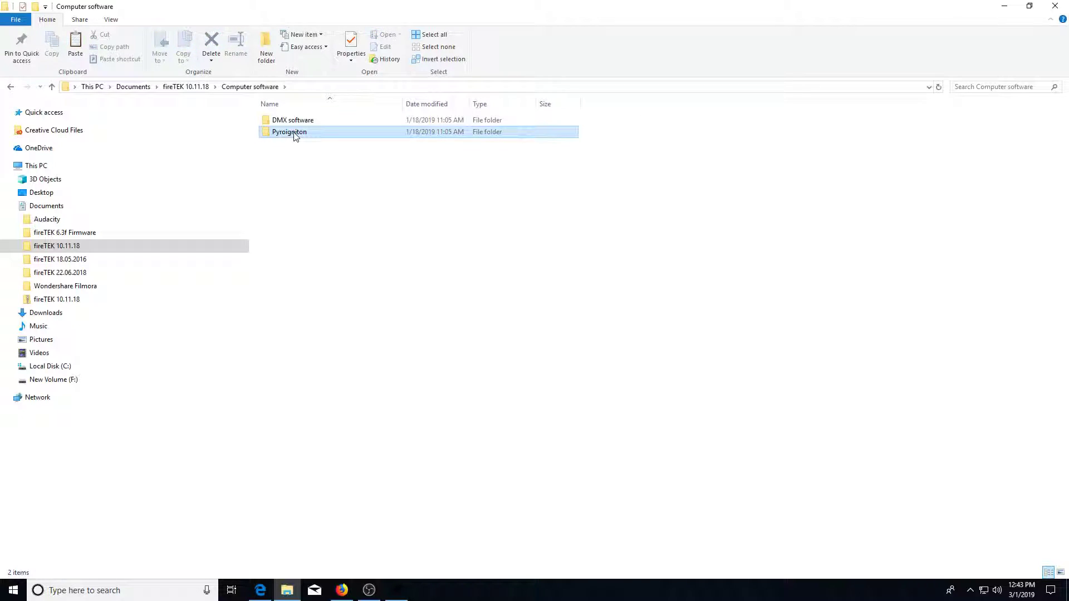
click(295, 135)
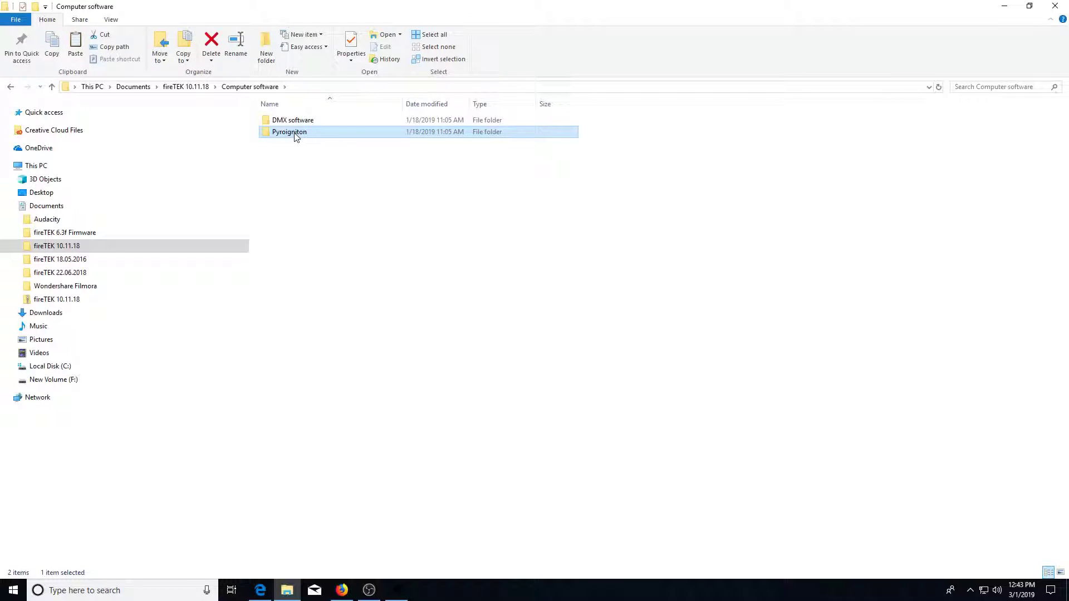
double_click(295, 134)
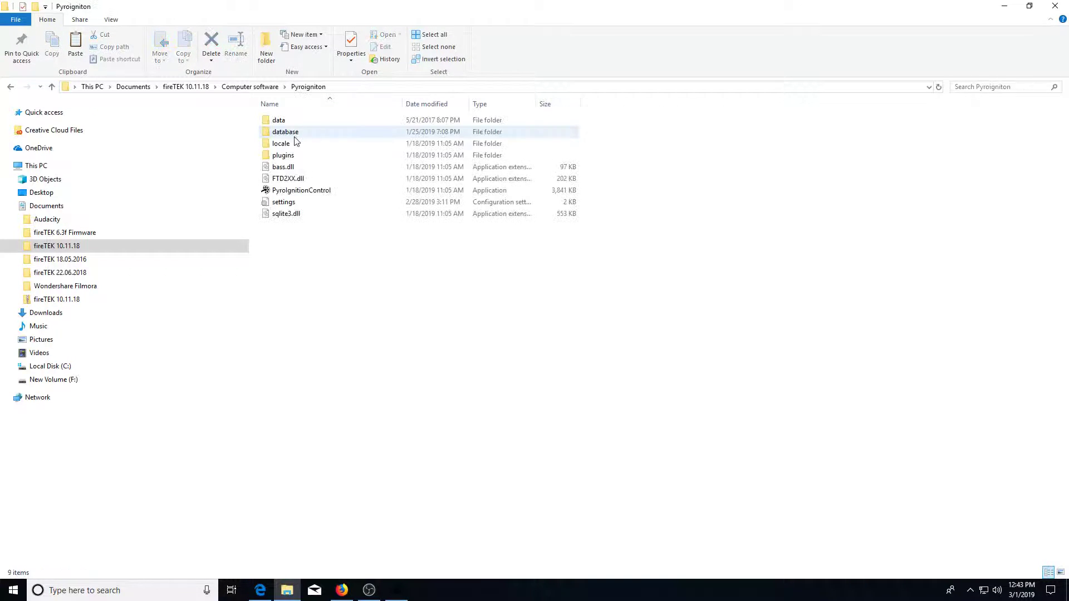
double_click(304, 191)
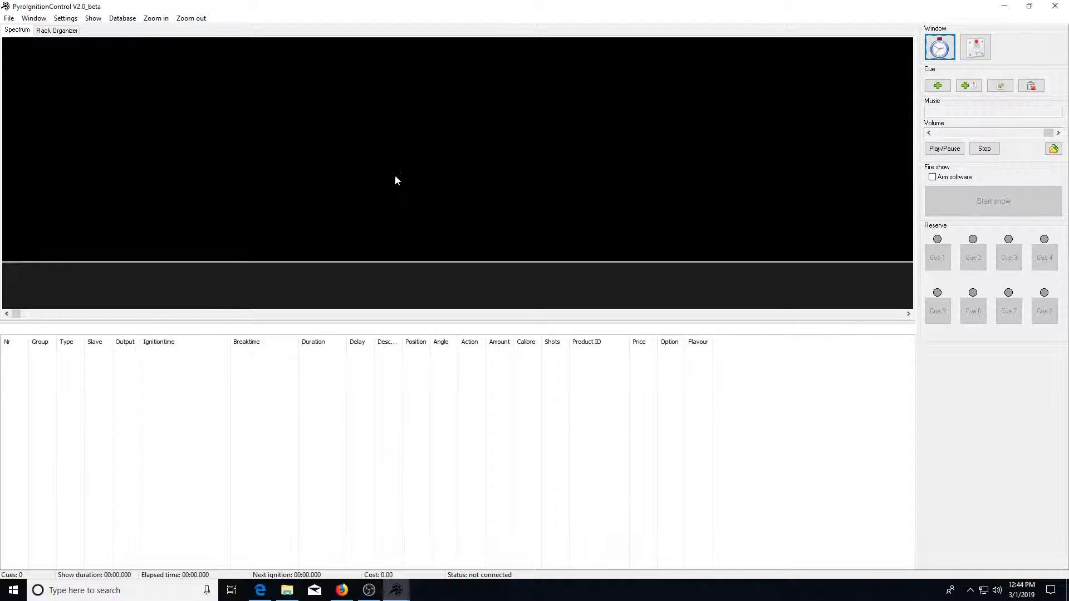
click(34, 18)
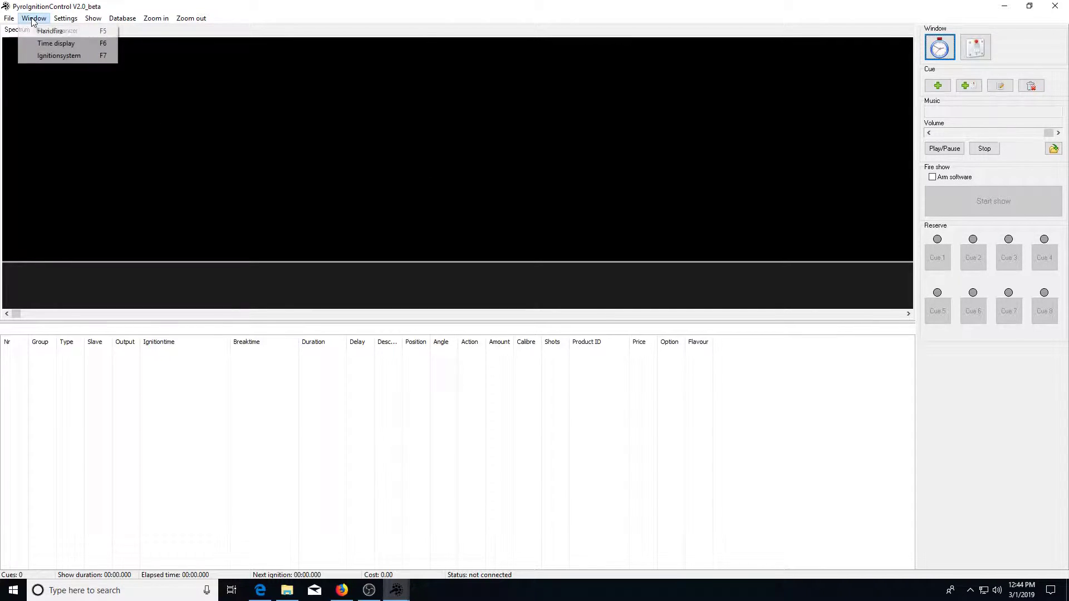
click(69, 93)
click(66, 18)
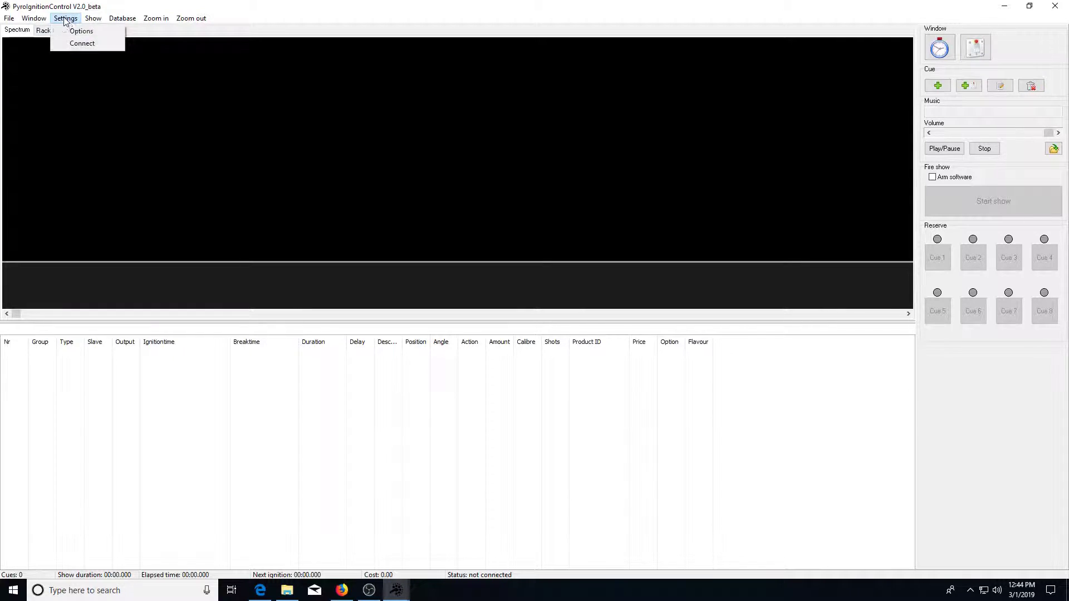
click(134, 72)
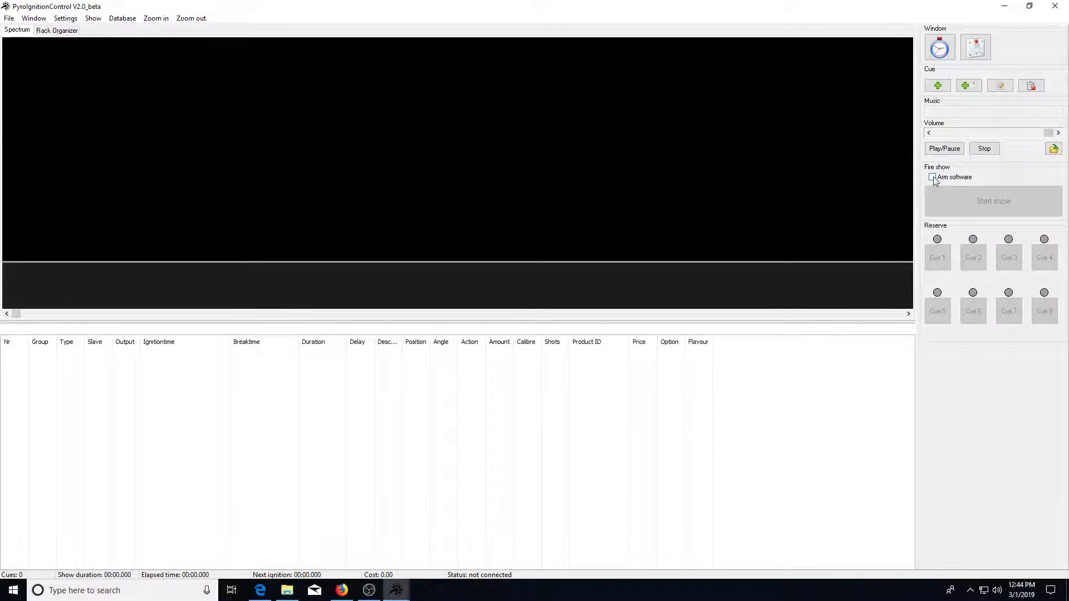
View the ignition system window's export, import and module test options, and close it
click(33, 18)
click(56, 55)
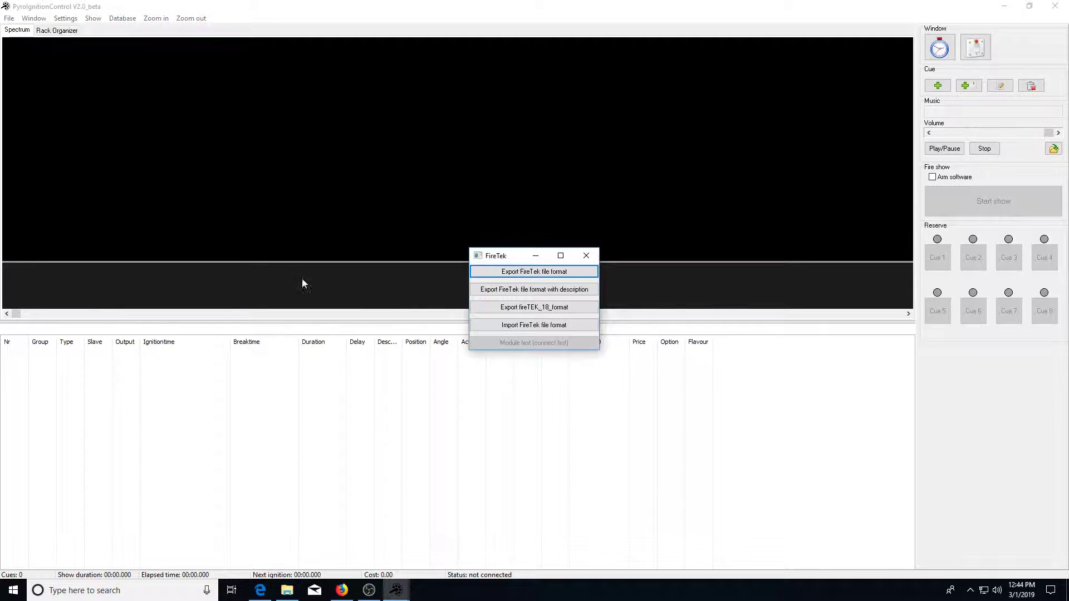
click(588, 256)
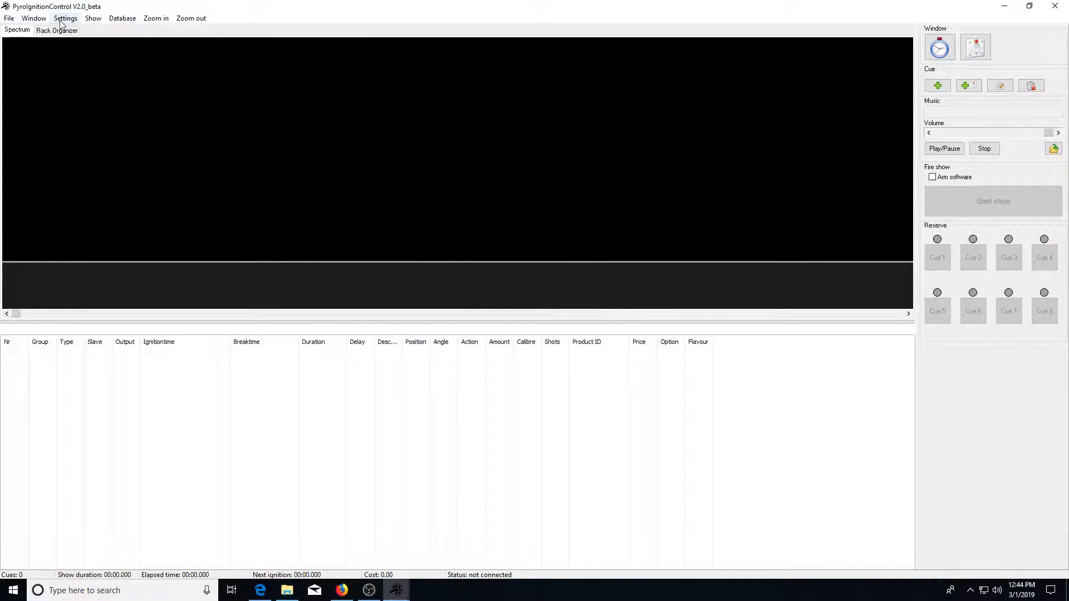
Connect to the ignition system and open its module test
click(65, 17)
click(82, 45)
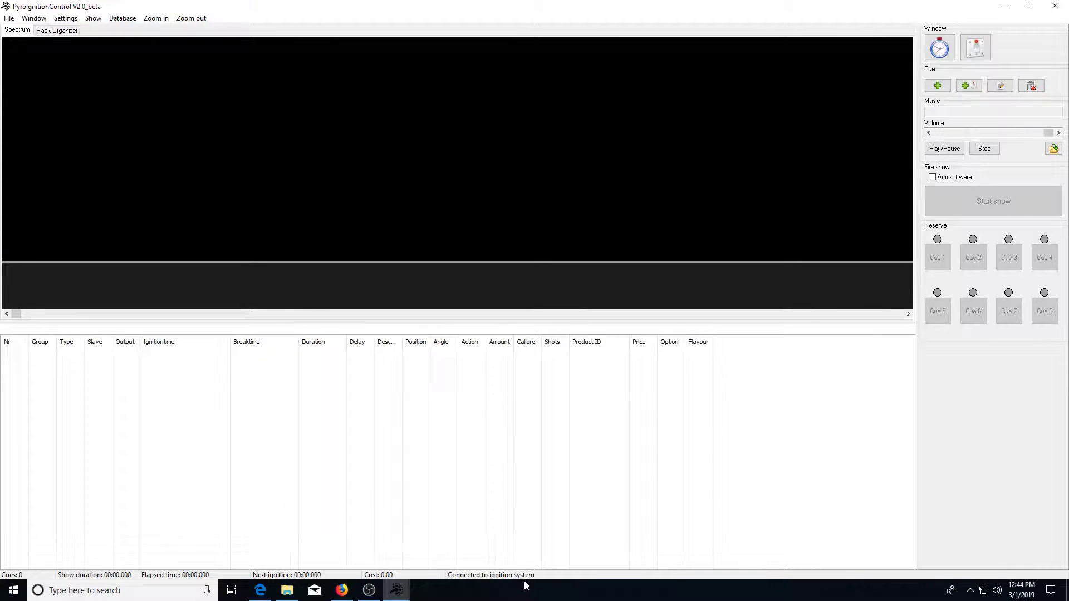
click(31, 19)
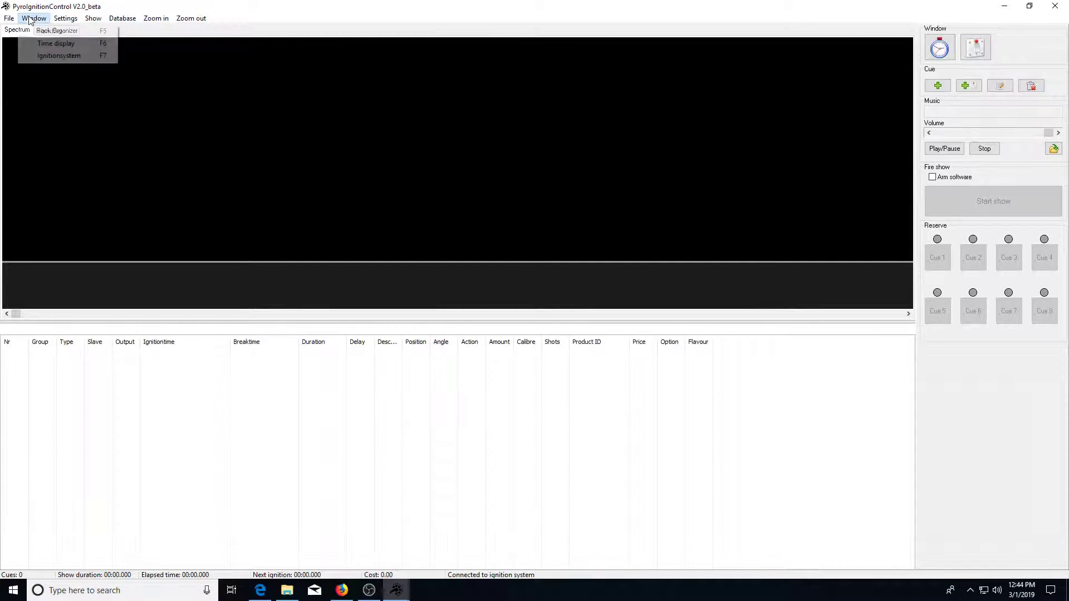
click(53, 55)
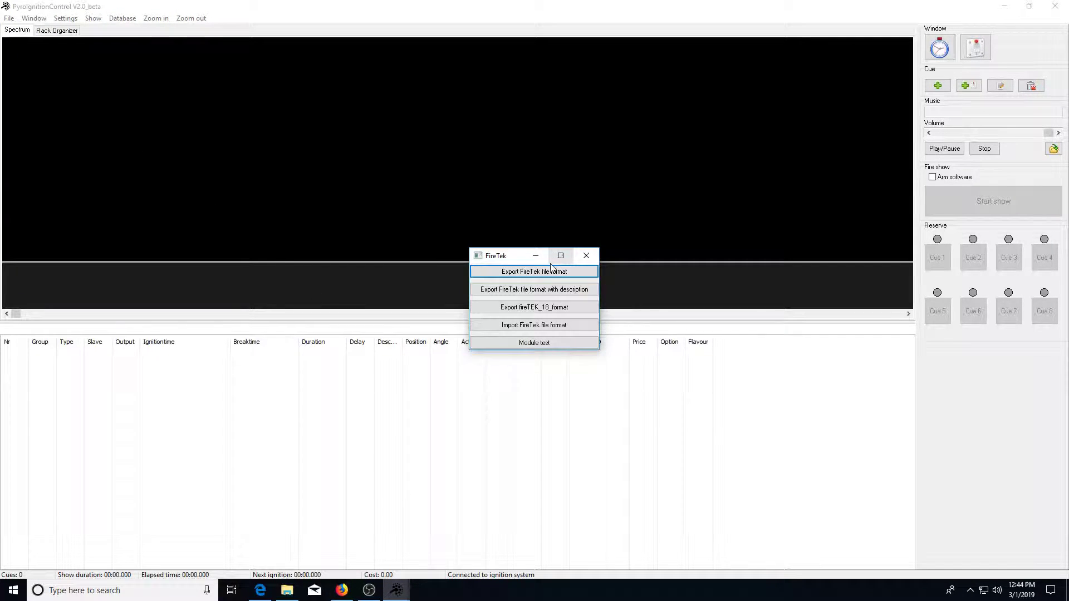
click(543, 348)
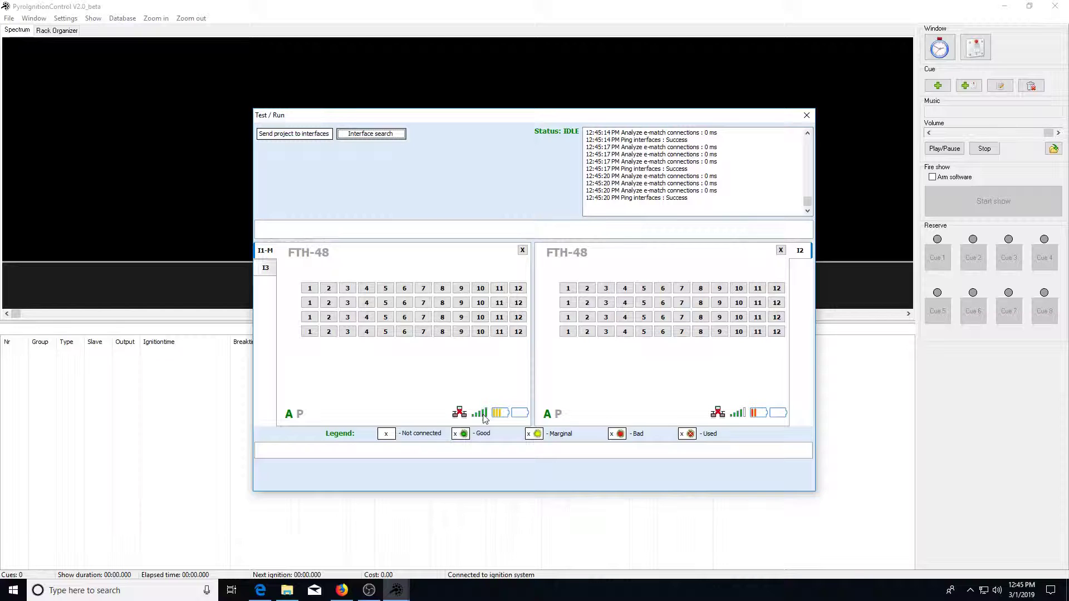
Remove interfaces I2, I1-M and I3 from the two module display panes
mouse_move(501, 416)
click(781, 250)
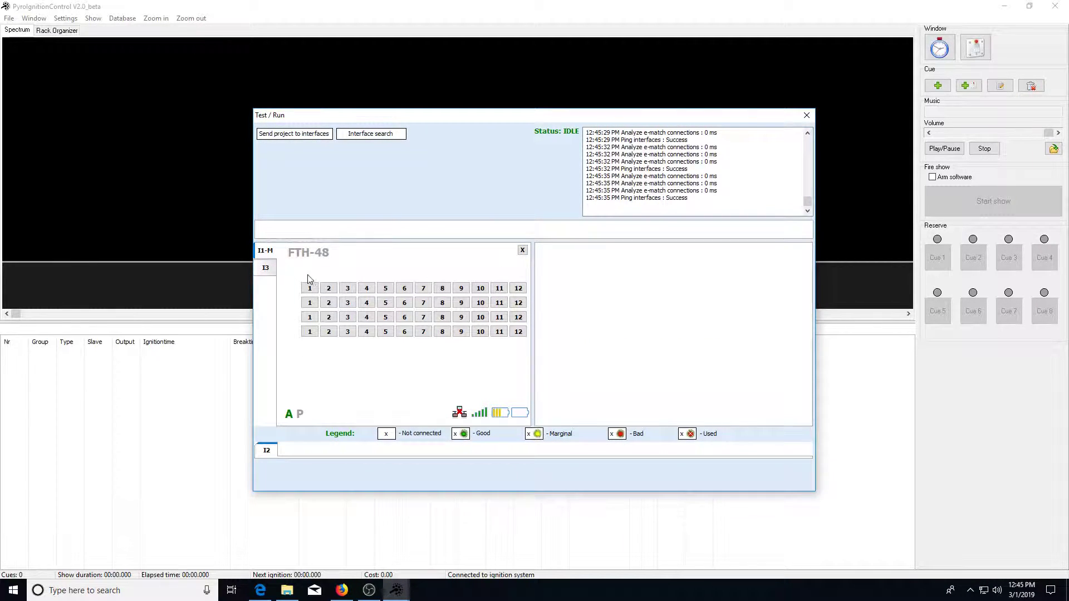
click(522, 250)
click(522, 250)
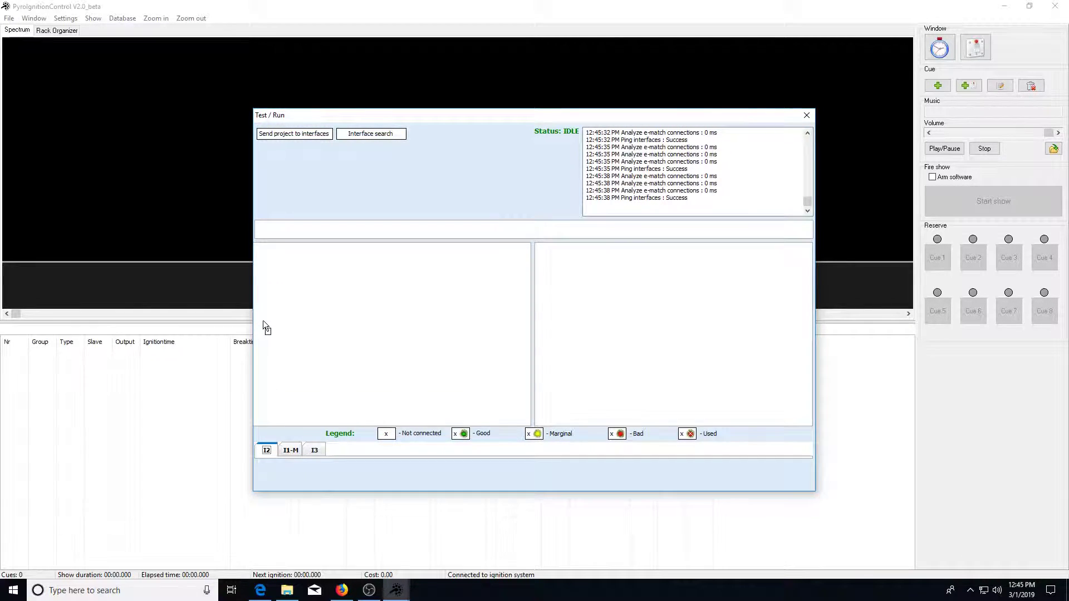
Place interfaces I2 and I1-M in the first module pane and I3 in the second pane
drag(264, 322, 273, 367)
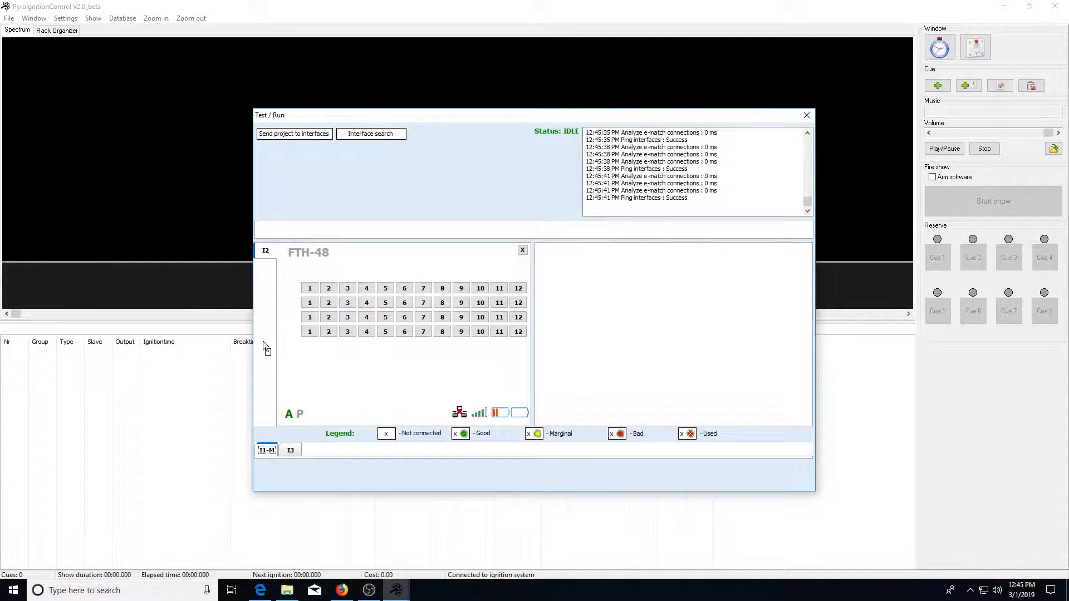
mouse_move(262, 300)
mouse_down()
mouse_move(323, 299)
mouse_move(263, 301)
mouse_up()
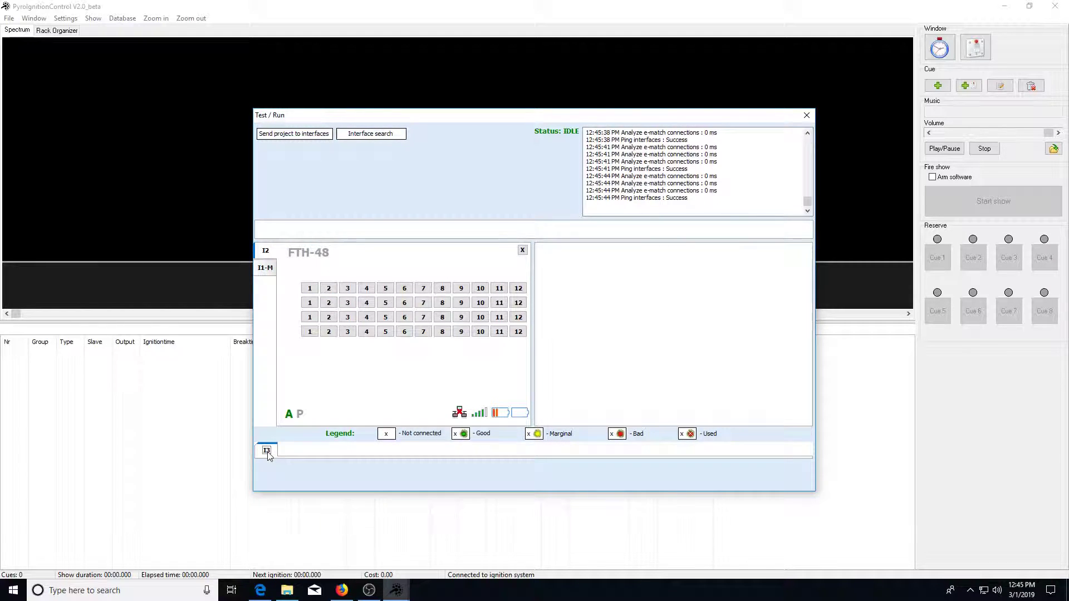
drag(266, 451, 505, 398)
drag(579, 282, 580, 284)
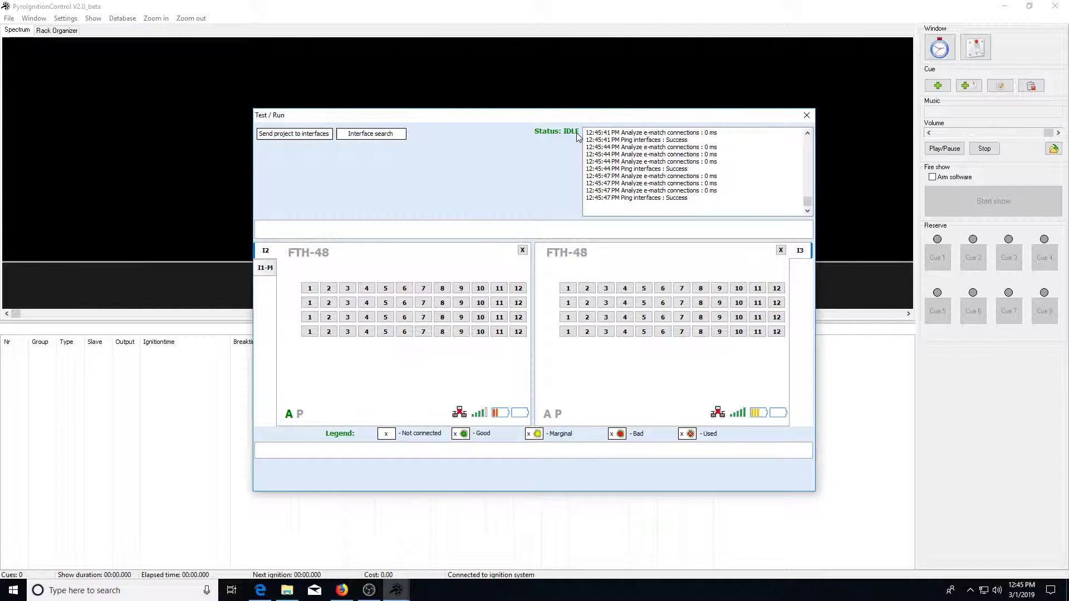
Try to fire cue 6 in row 3 and cue 11 in row 2 of I2 while unarmed, and close the test and FireTek windows
click(404, 317)
click(499, 302)
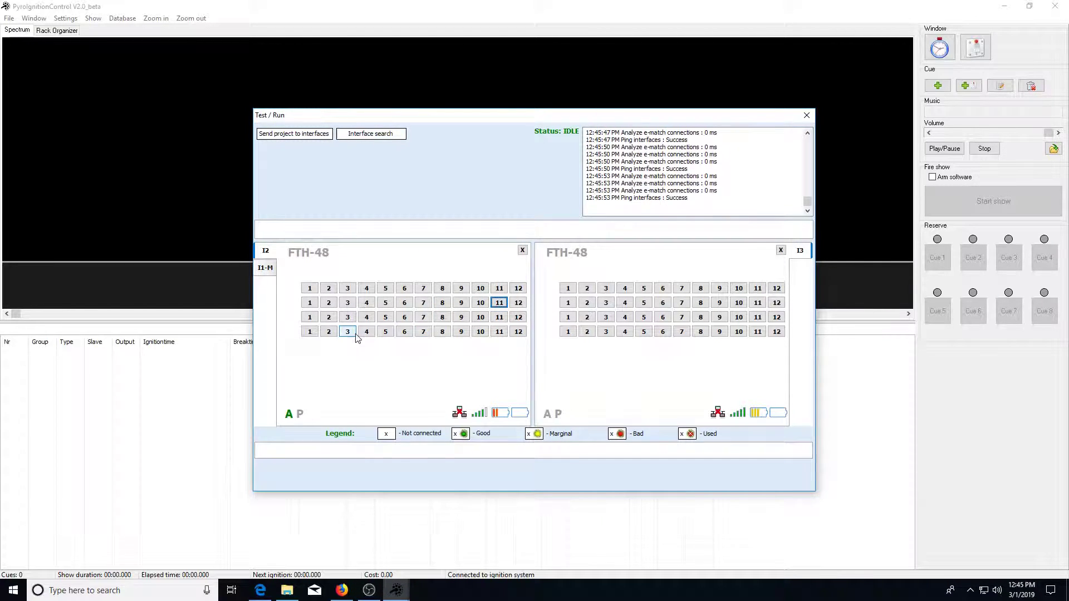
click(806, 116)
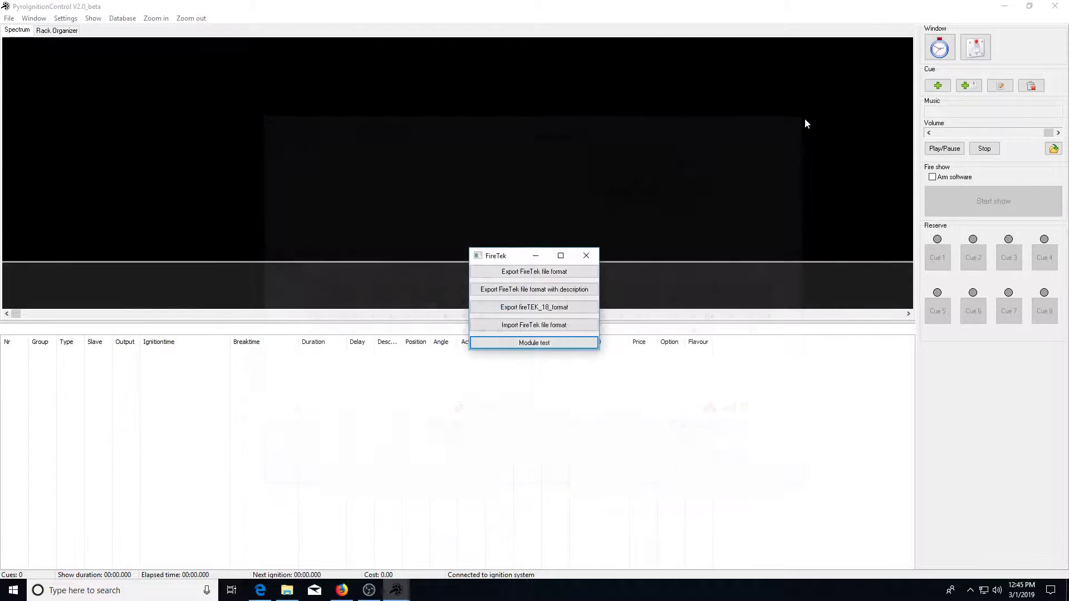
click(586, 256)
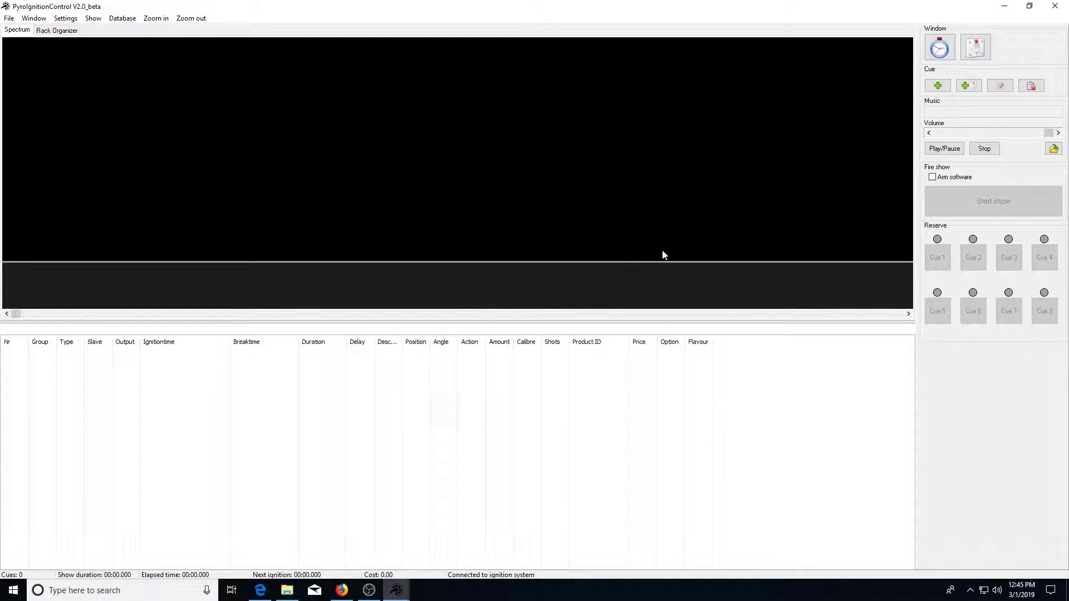
Arm the software for firing and reopen the ignition system's module test
click(933, 177)
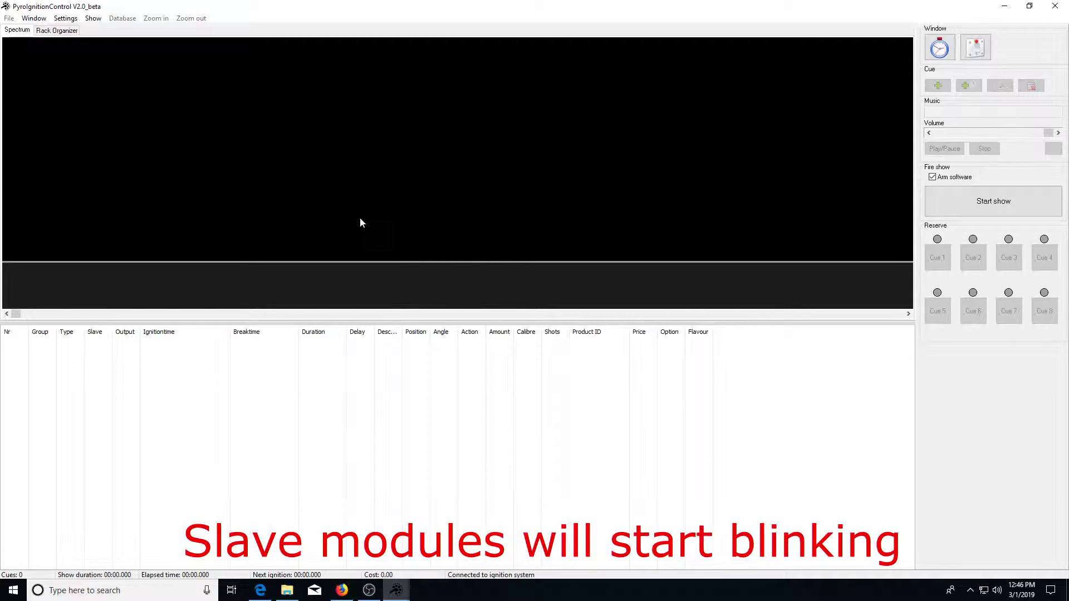
click(34, 18)
click(51, 55)
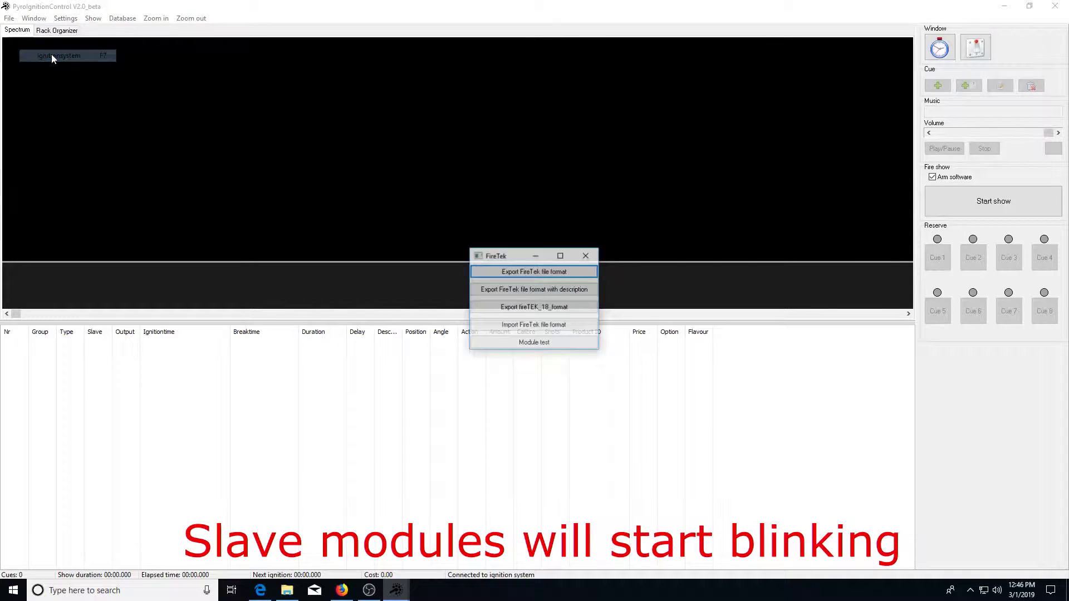
click(535, 343)
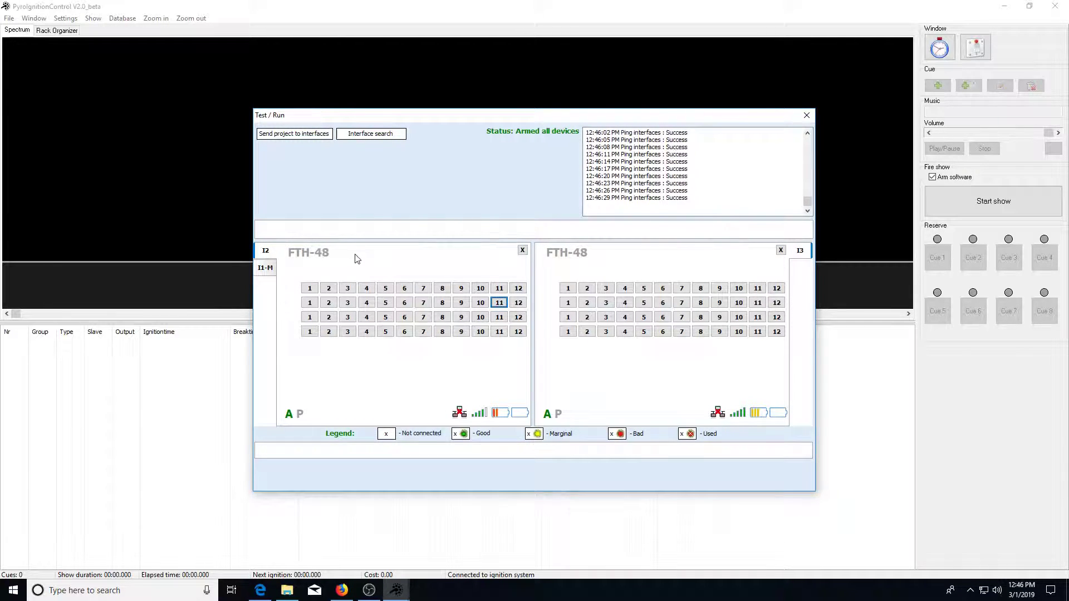
Show interface I1-M and manually fire cues 1 through 10 in its first row, in order
click(263, 270)
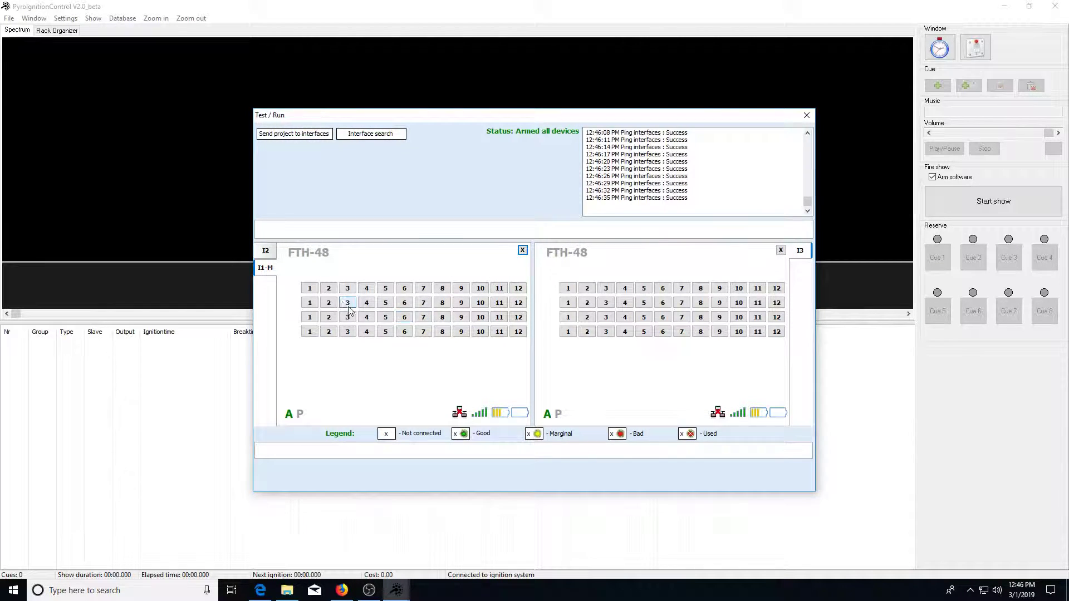
click(312, 292)
click(311, 294)
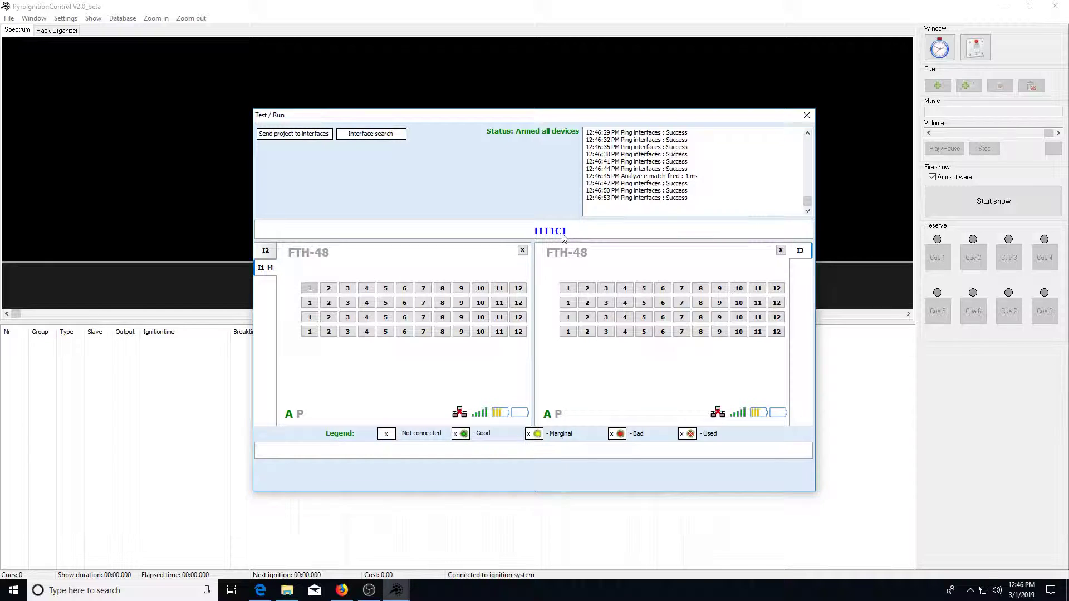
click(328, 288)
click(347, 288)
click(366, 288)
click(385, 288)
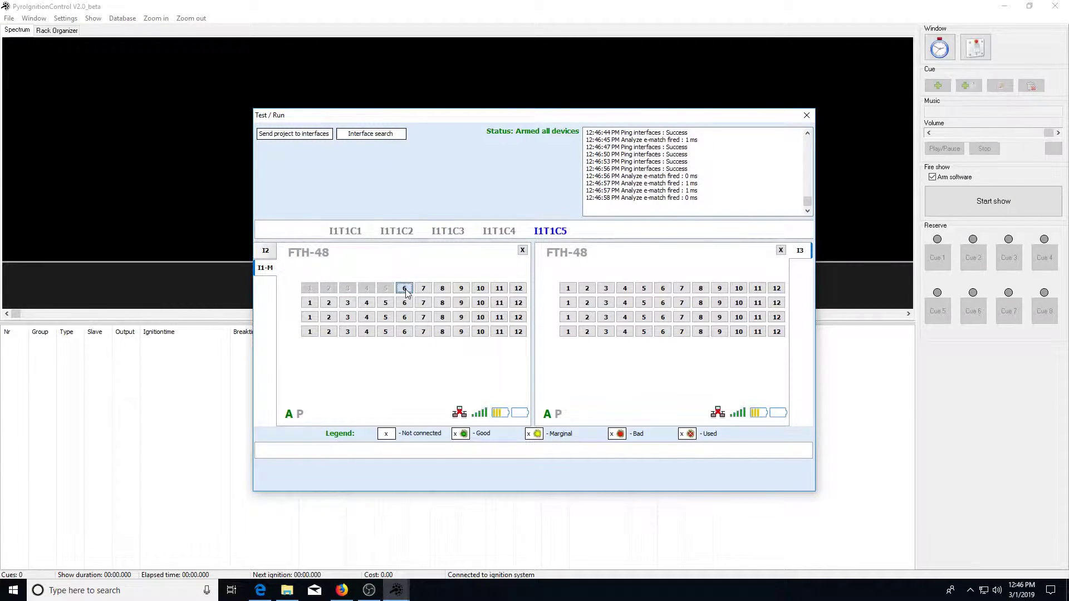
click(405, 288)
click(423, 288)
click(442, 288)
click(461, 288)
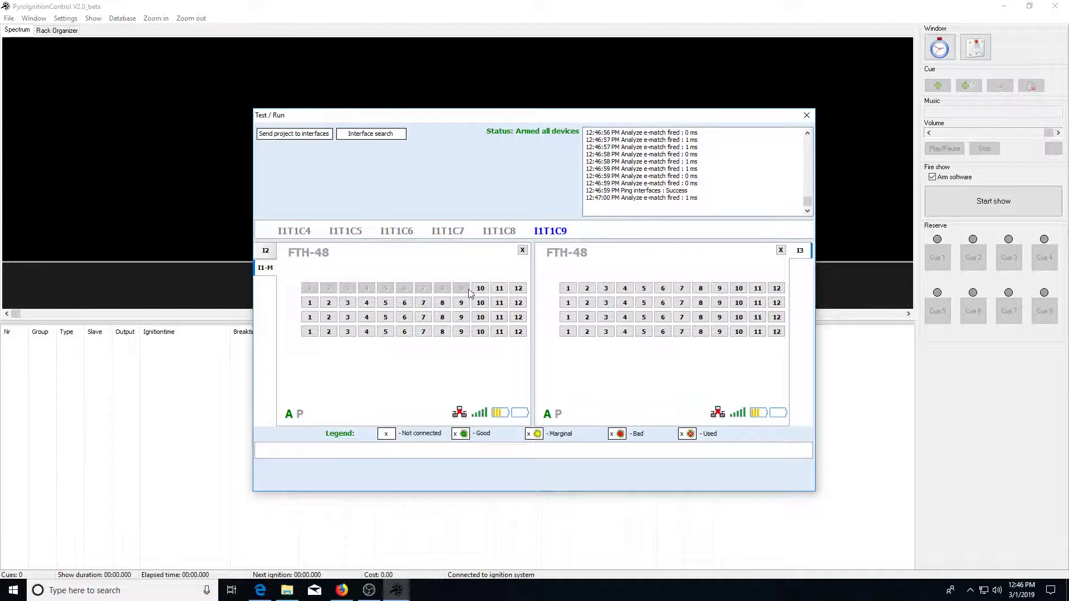
click(479, 290)
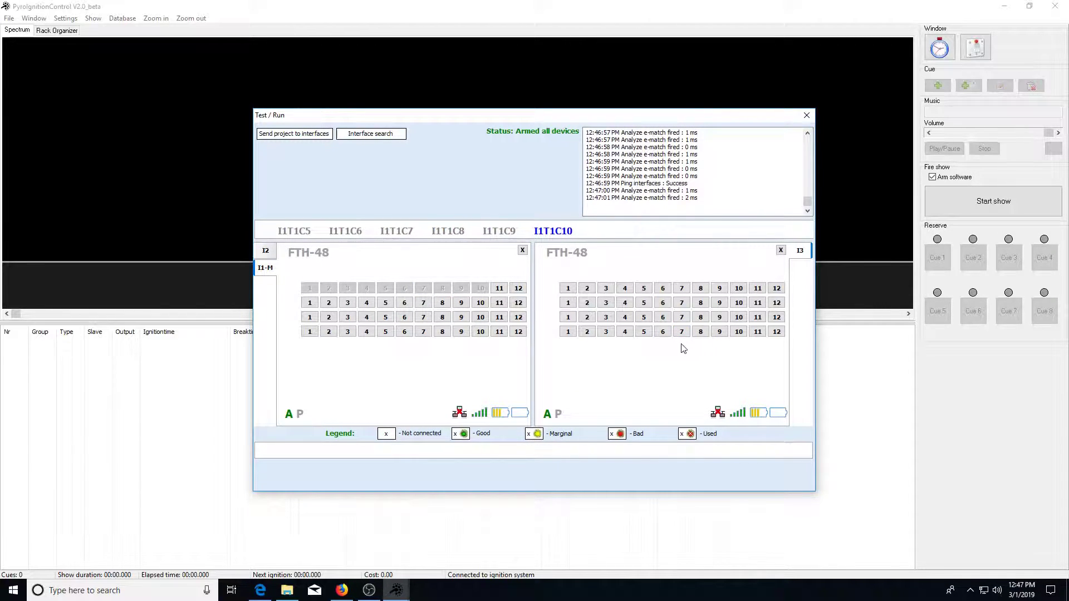
Fire I3 cues T3C6, T2C6, T2C4, T2C3, T1C2 and T2C2, and I1-M cues T1C11 and T1C12
click(663, 317)
click(662, 302)
click(625, 303)
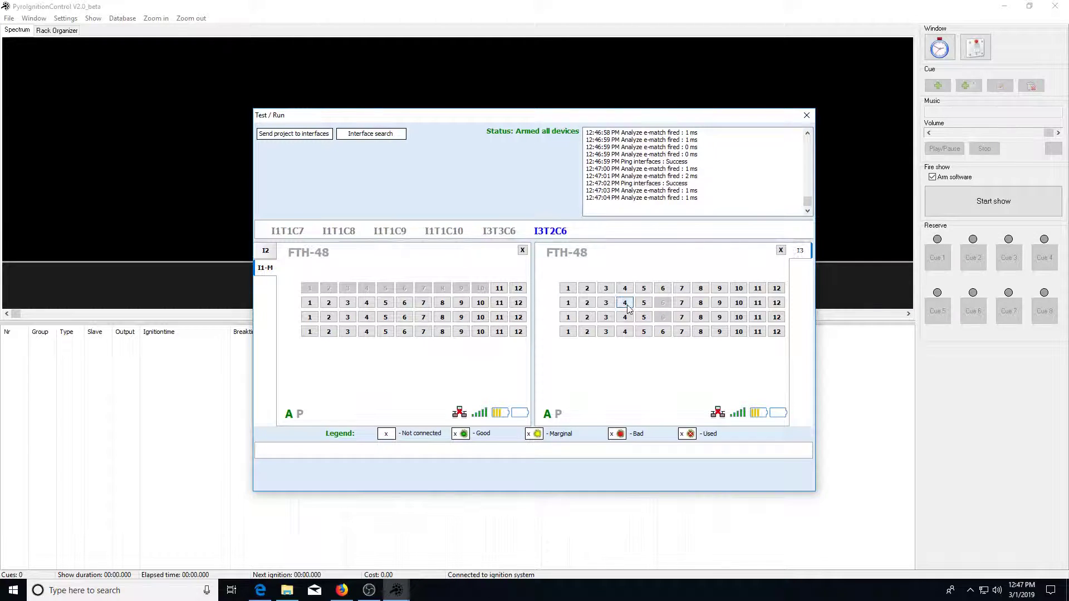
click(606, 302)
click(587, 288)
click(587, 303)
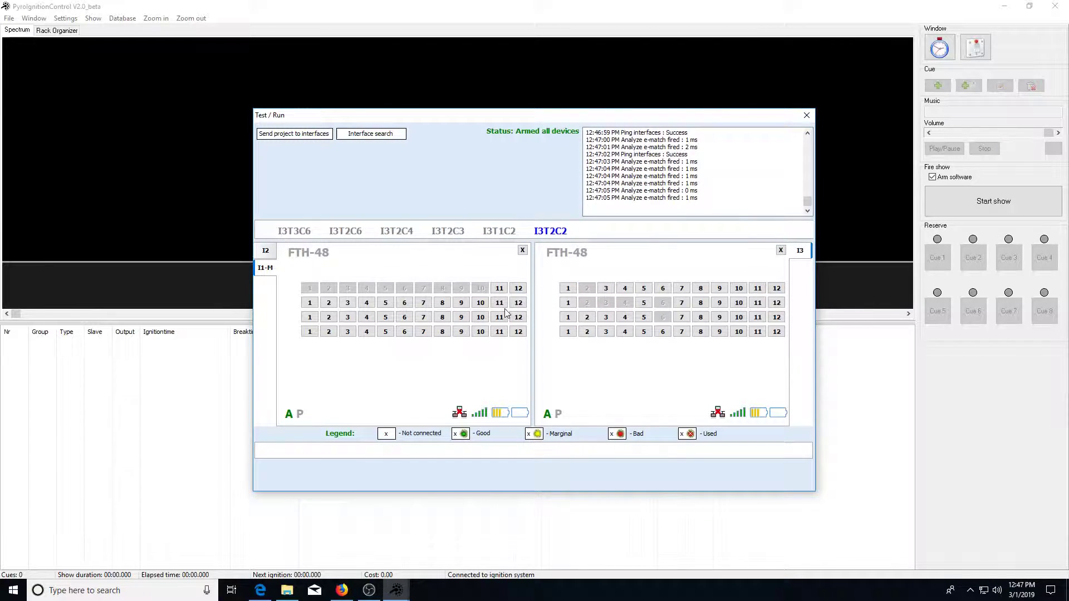
click(500, 290)
click(518, 289)
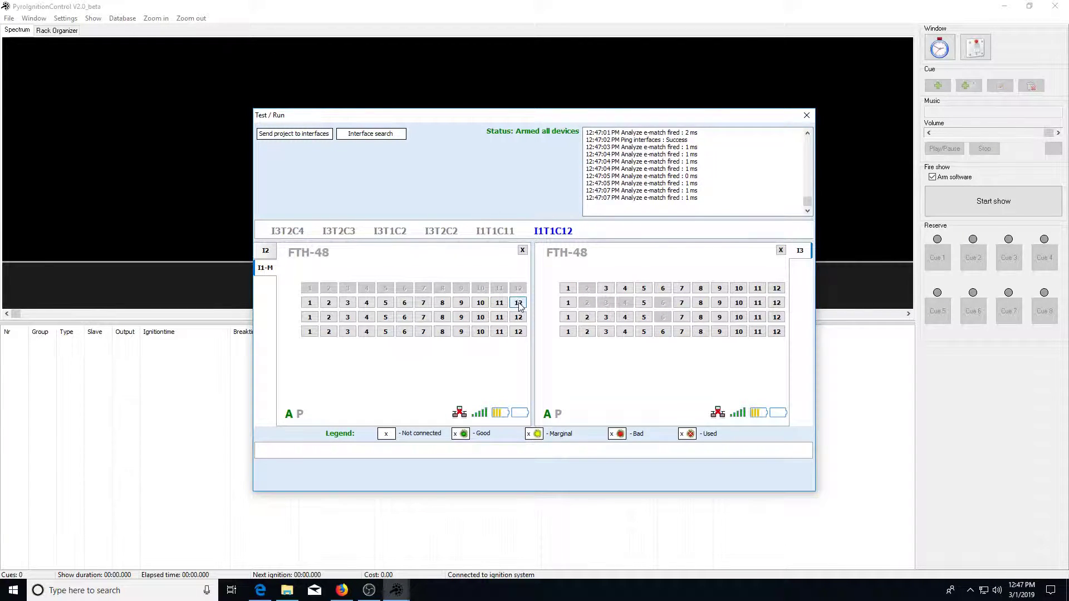
Fire cues 12 down to 7 in the second row of I1-M, in descending order
click(518, 304)
click(499, 304)
click(480, 303)
click(461, 304)
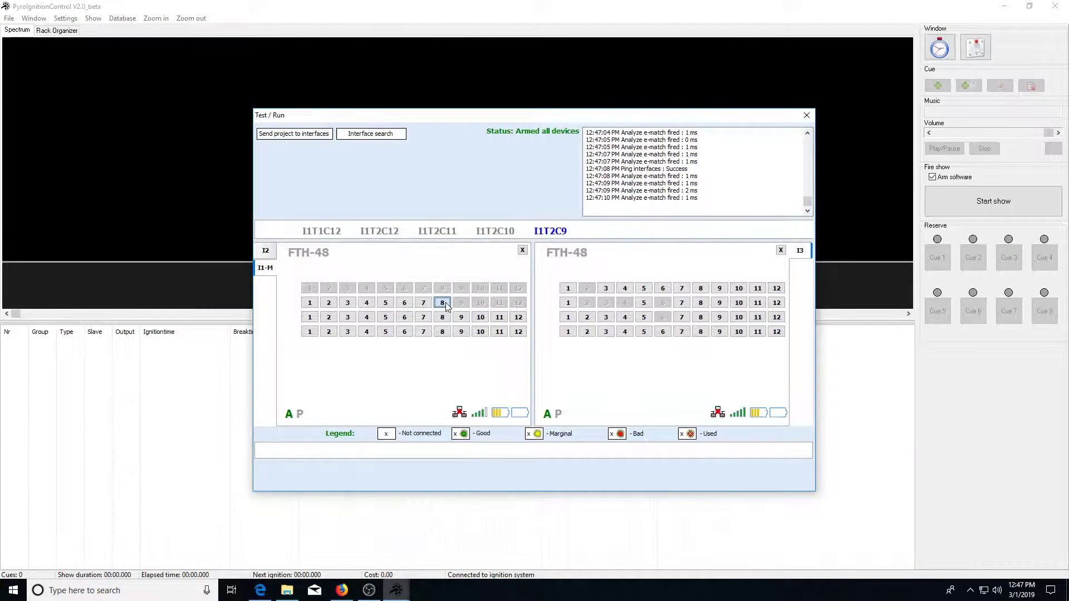
click(442, 303)
click(424, 304)
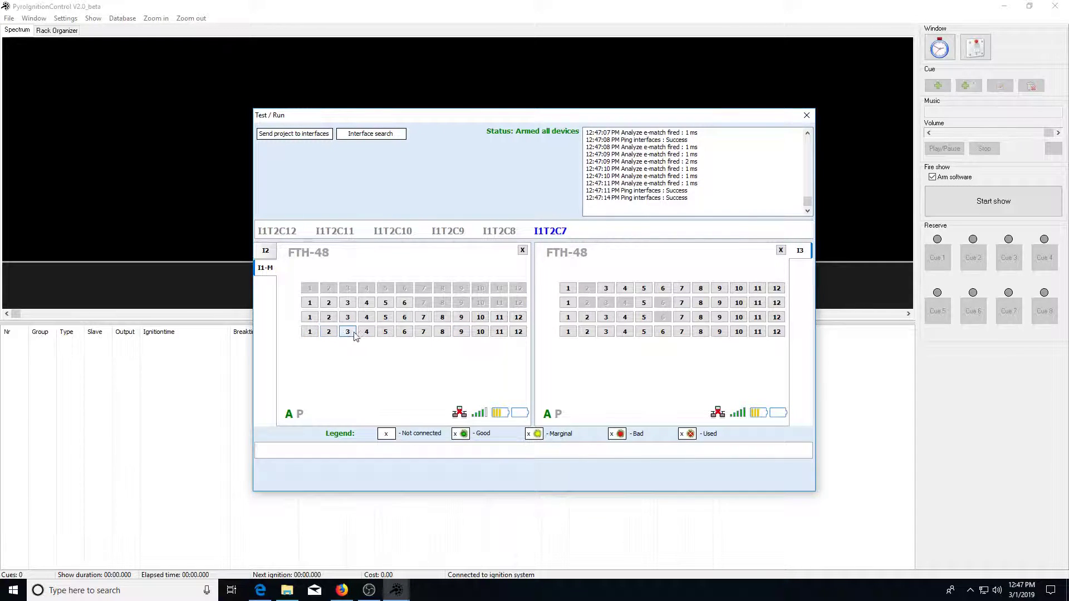
Fire I1-M cues T4C12 and T4C7, followed by cues 7 down to 3 in the third row
click(518, 332)
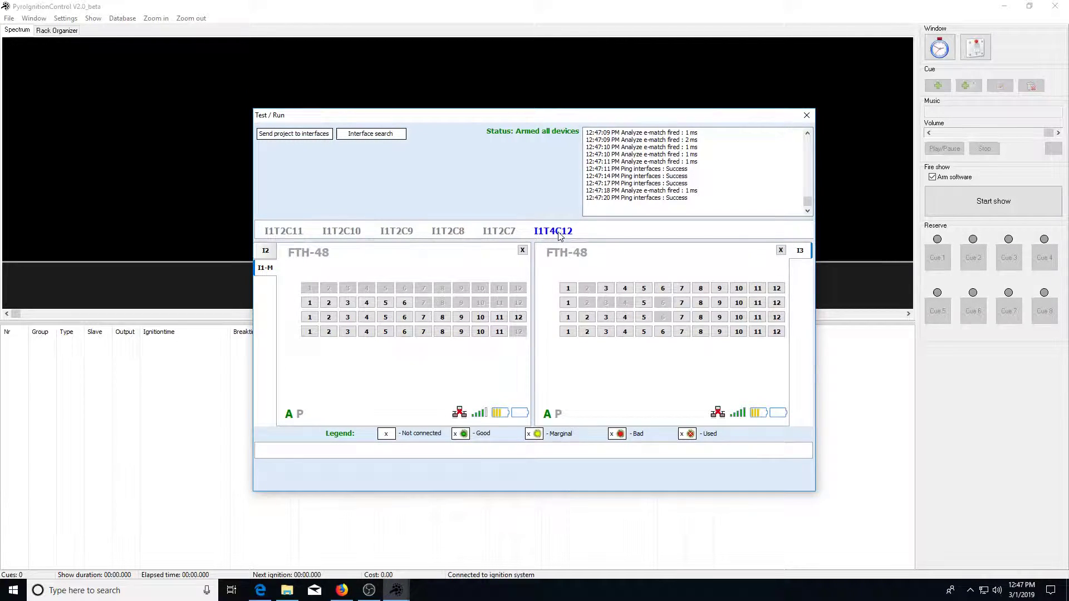
click(423, 333)
click(424, 318)
click(405, 317)
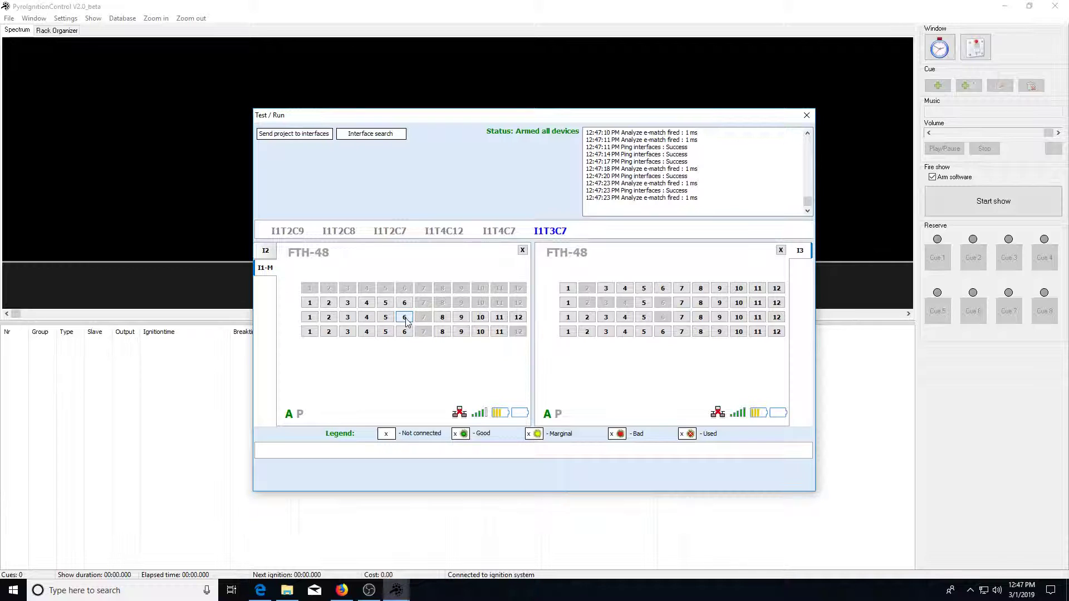
click(384, 317)
click(366, 317)
click(348, 317)
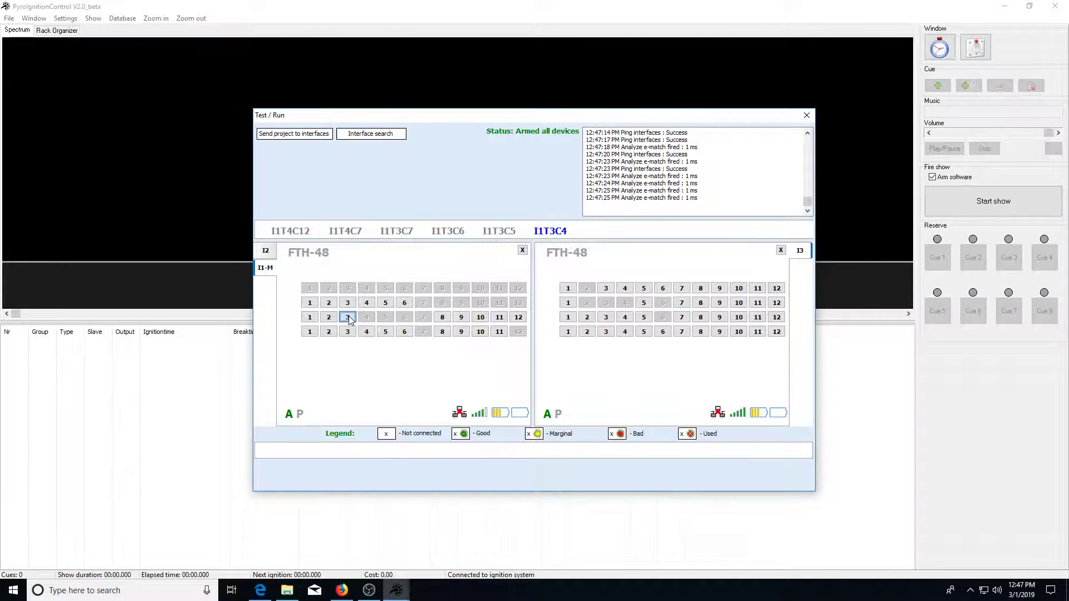
Fire I1-M cues 3 through 6 in the second row, followed by cues 8 through 10 in the third row
click(348, 302)
click(367, 302)
click(386, 303)
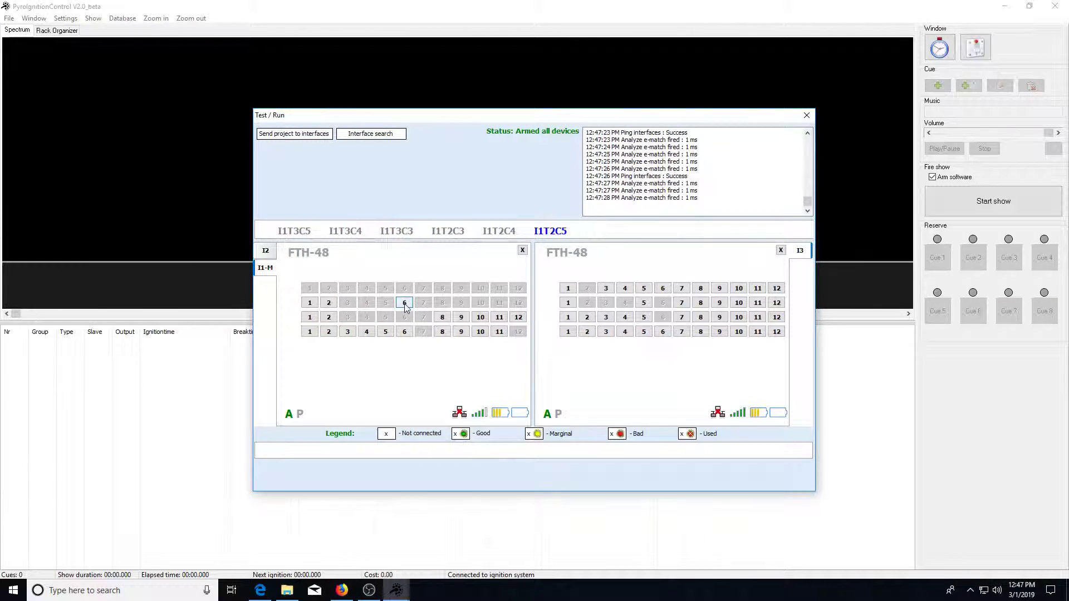
click(404, 303)
click(442, 317)
click(461, 318)
click(481, 317)
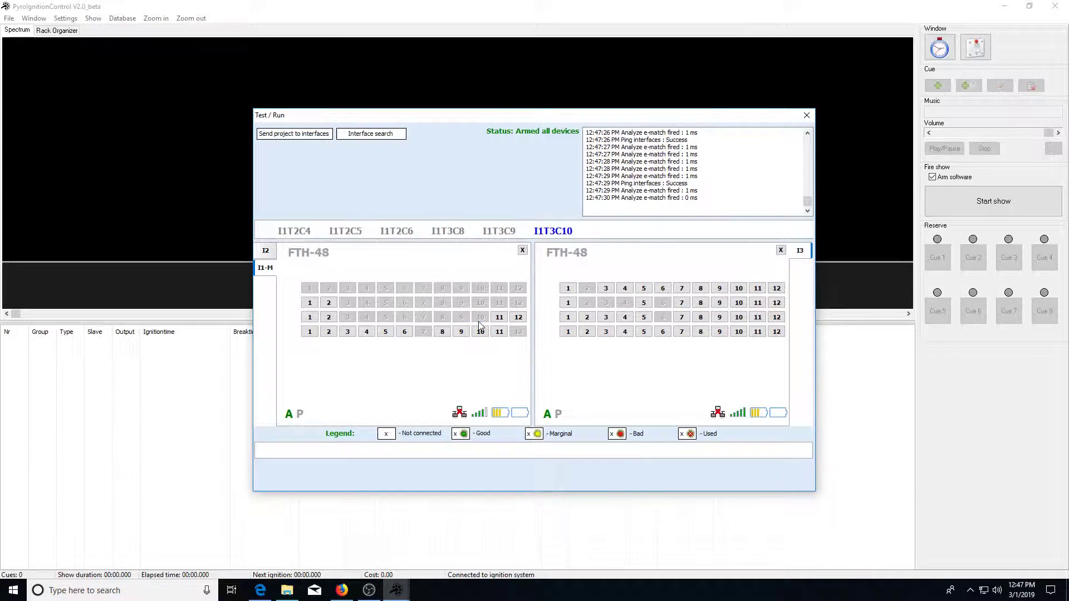
Fire I1-M cues T4C10, T4C2, T3C2, T3C1, T2C1, T2C2 and T3C11, in that order
click(480, 332)
click(330, 332)
click(328, 318)
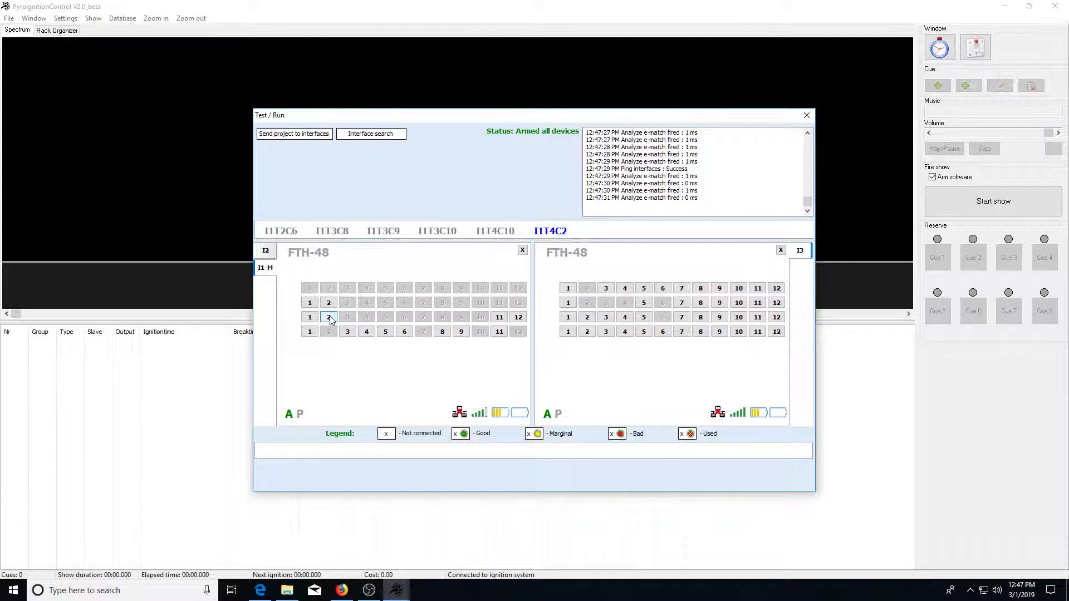
click(312, 316)
click(310, 302)
click(328, 302)
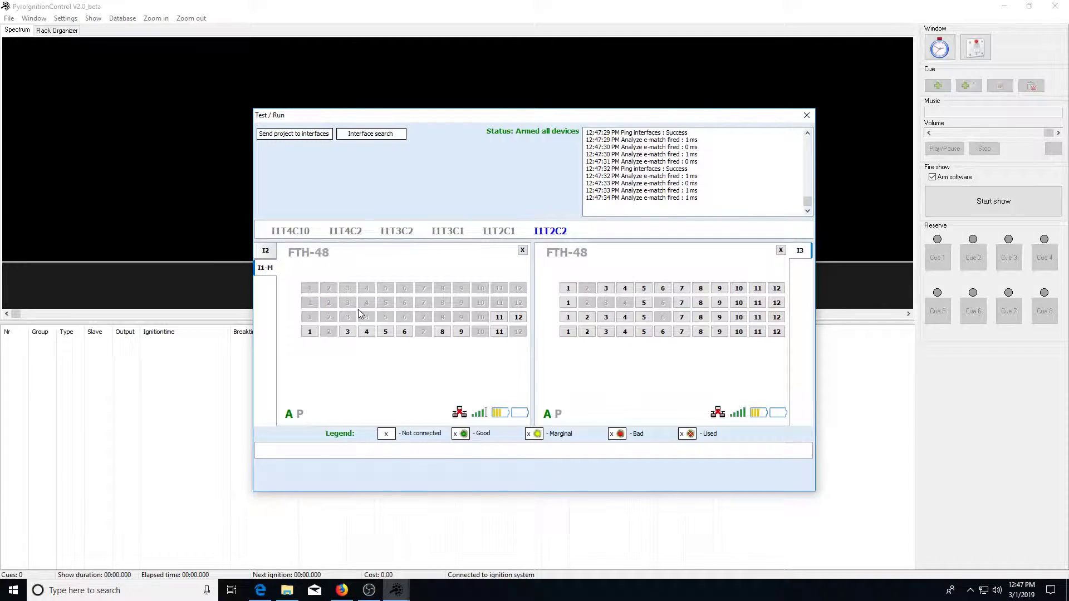
click(500, 318)
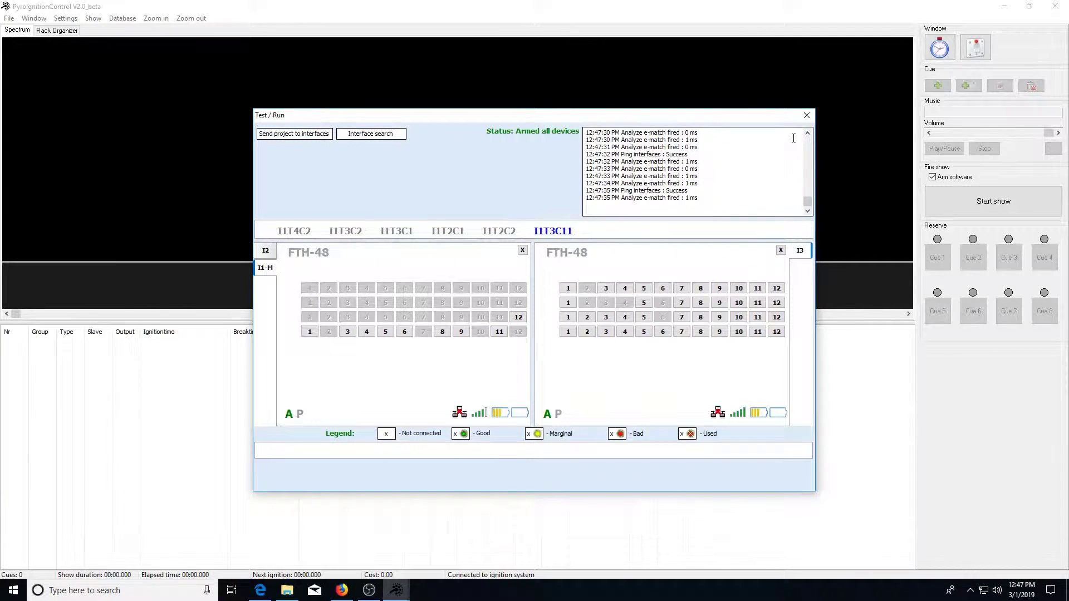
Close the Test / Run and FireTek windows and disarm the software
click(807, 116)
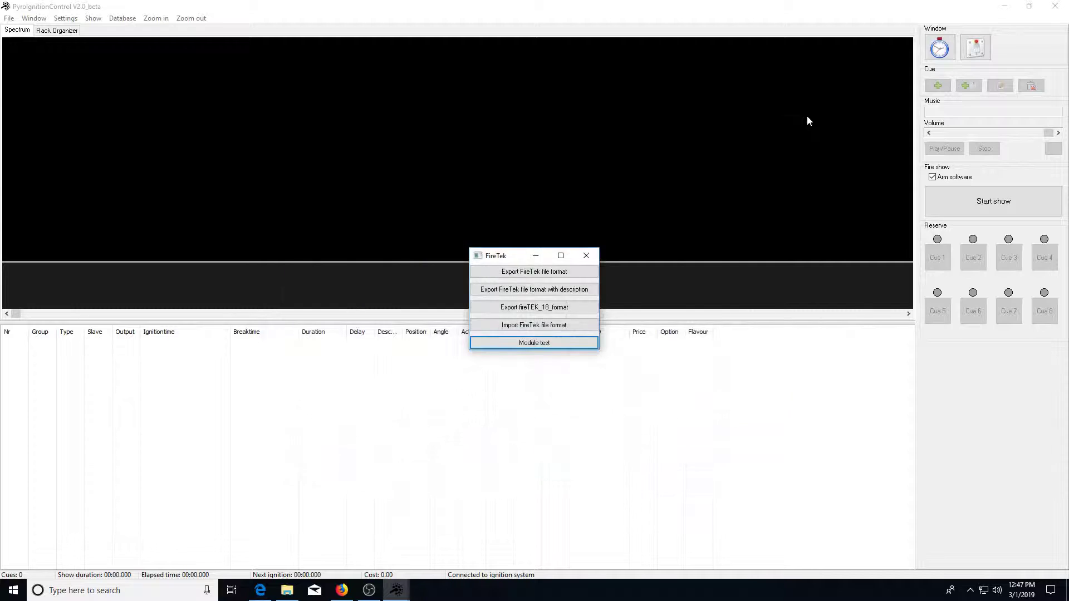
click(587, 255)
click(933, 178)
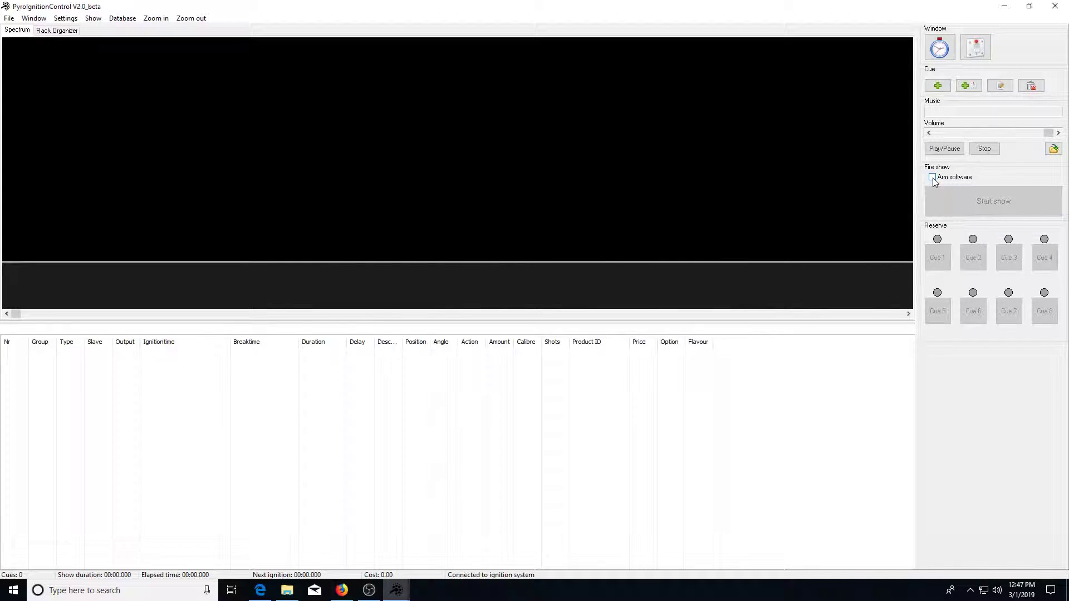